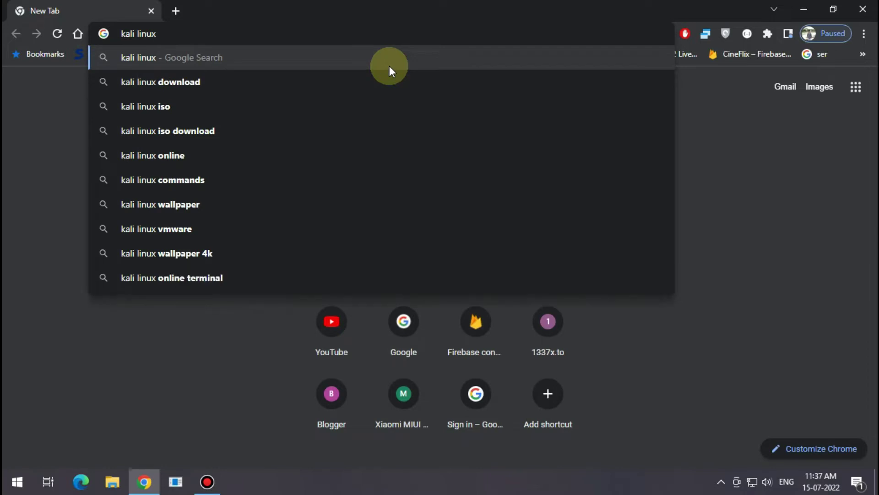
Search the web for "kali linux download" and open the official Get Kali page.
type("download")
key("Return")
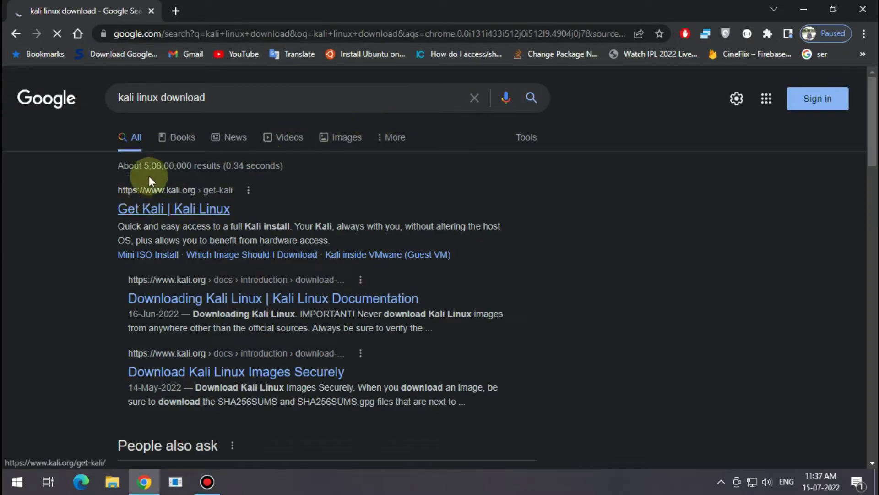
left_click(163, 211)
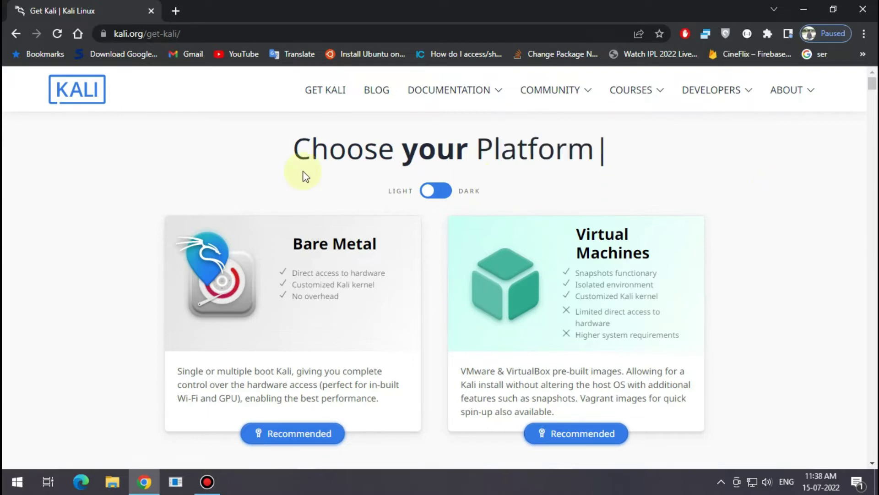
Review the Kali platform options and open the recommended Virtual Machines section.
scroll(102, 295, "down", 5)
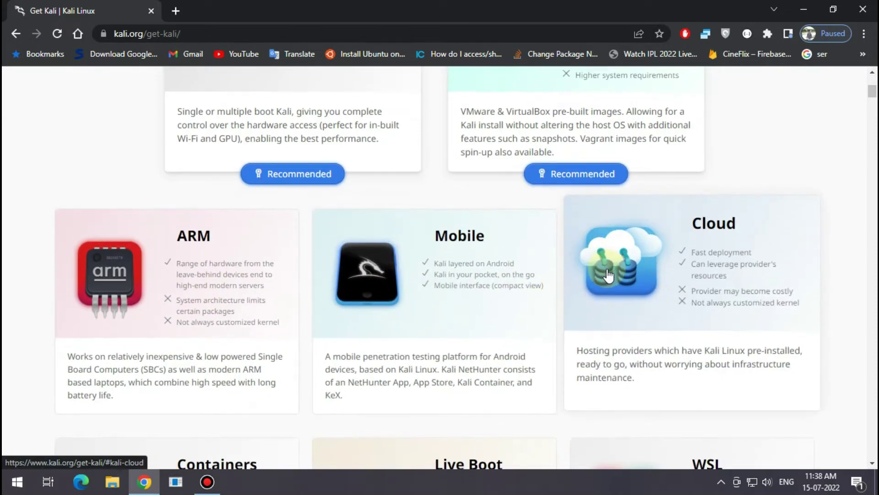
scroll(608, 275, "down", 4)
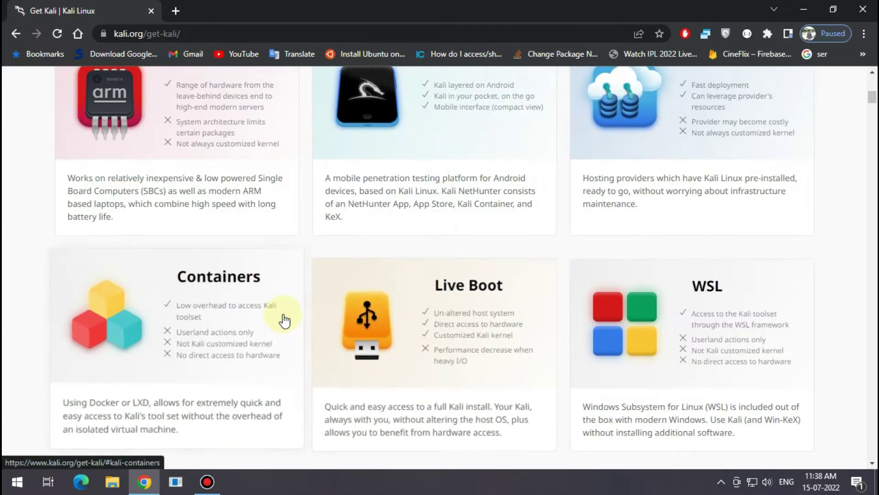
scroll(284, 319, "down", 1)
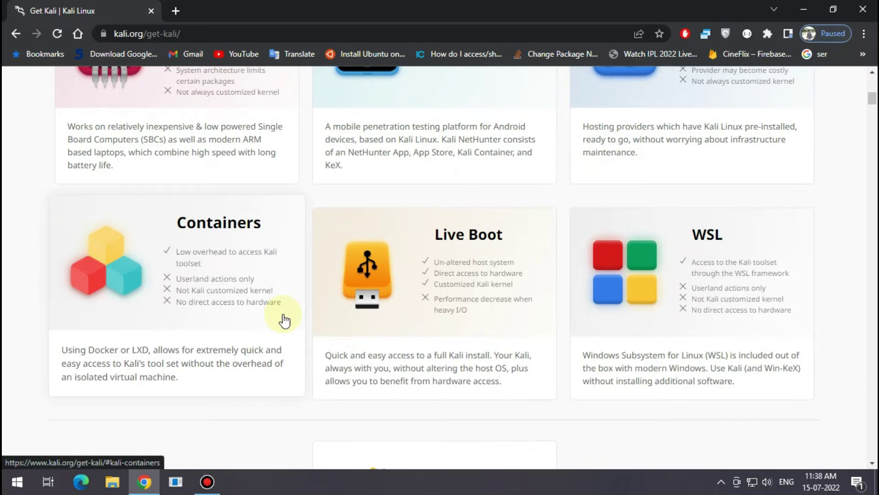
scroll(285, 319, "up", 9)
scroll(284, 319, "down", 8)
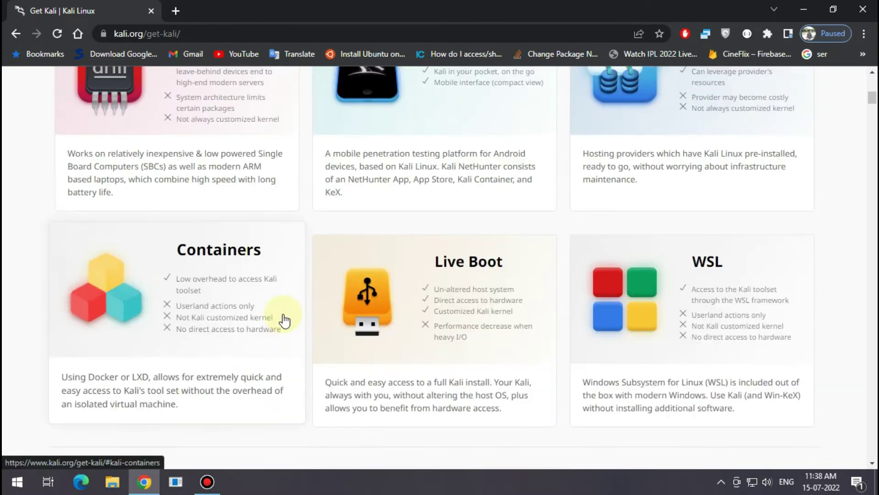
scroll(285, 320, "up", 7)
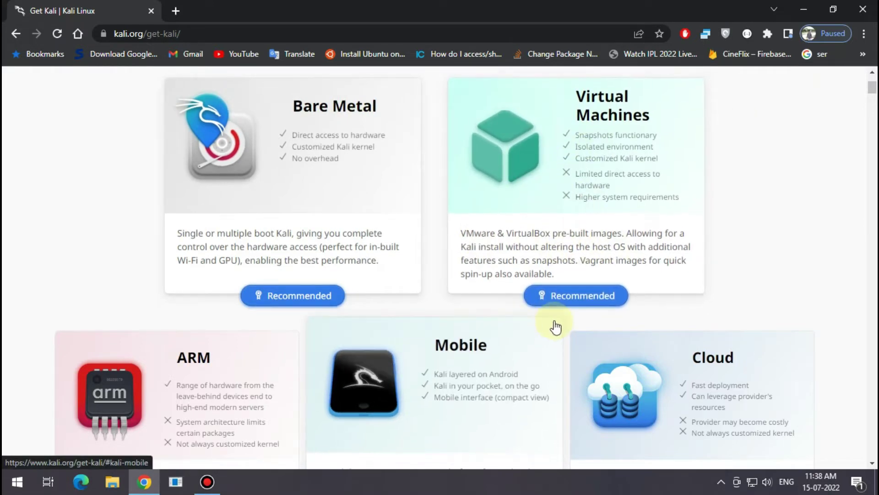
left_click(560, 295)
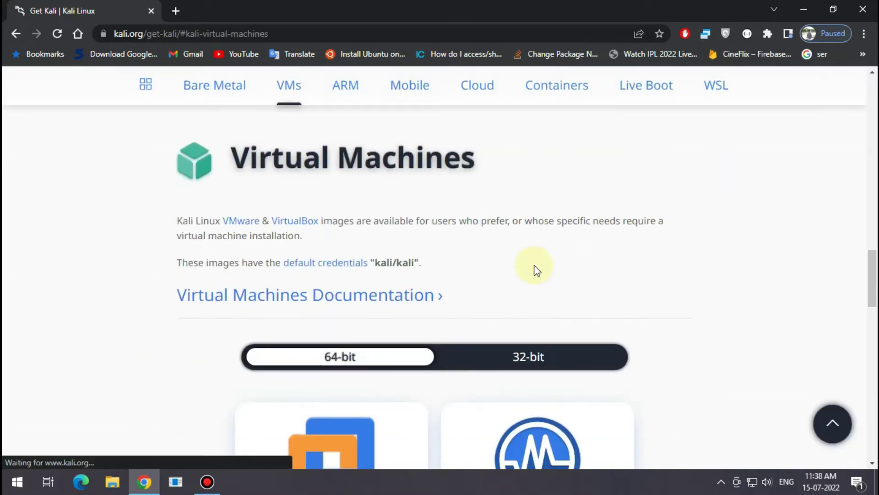
View the 64-bit Kali virtual machine images offered for VMware and VirtualBox.
scroll(581, 295, "down", 2)
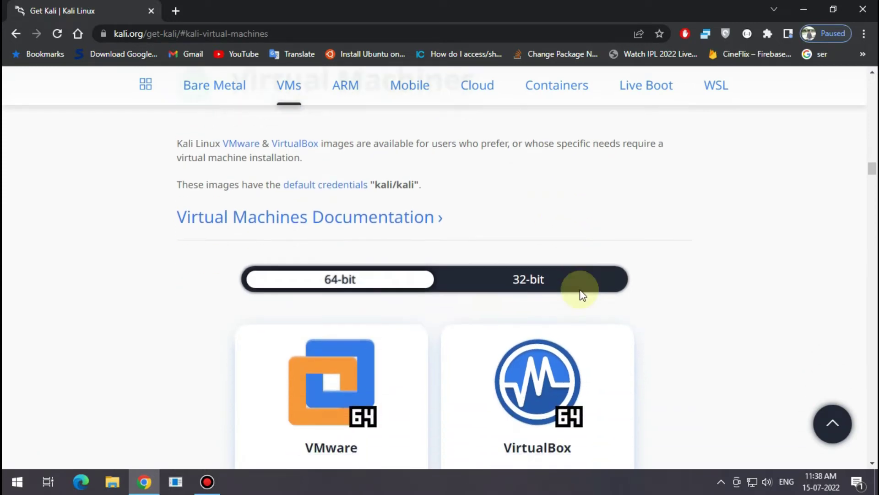
left_click(389, 281)
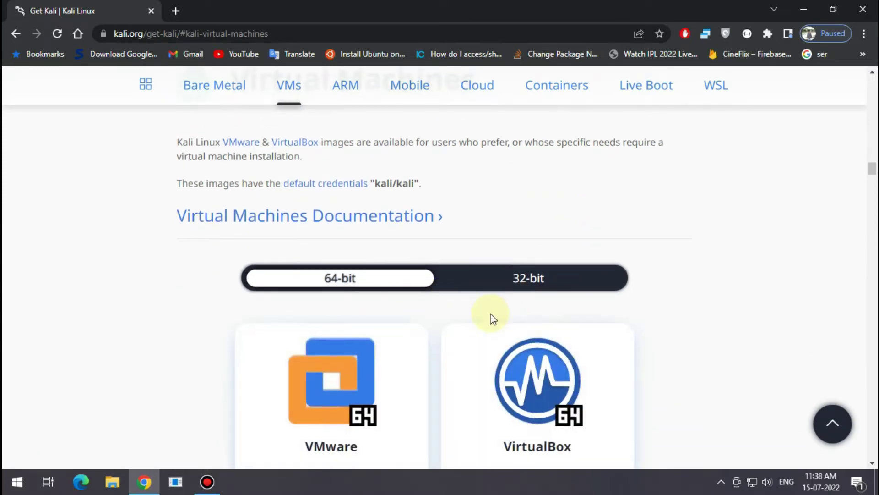
scroll(492, 318, "down", 1)
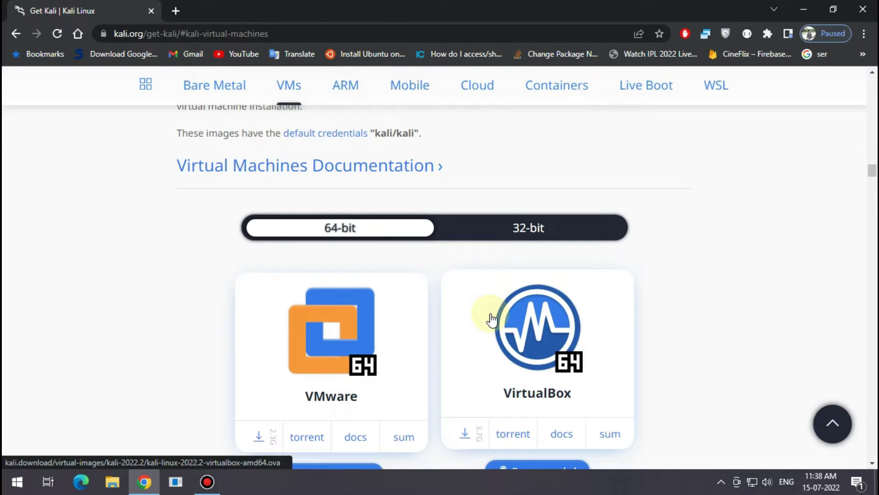
scroll(492, 318, "down", 1)
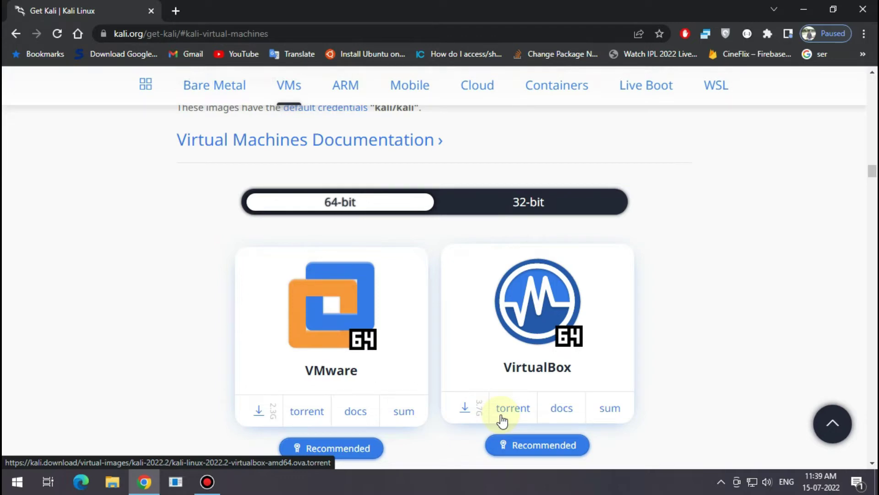
scroll(502, 420, "down", 1)
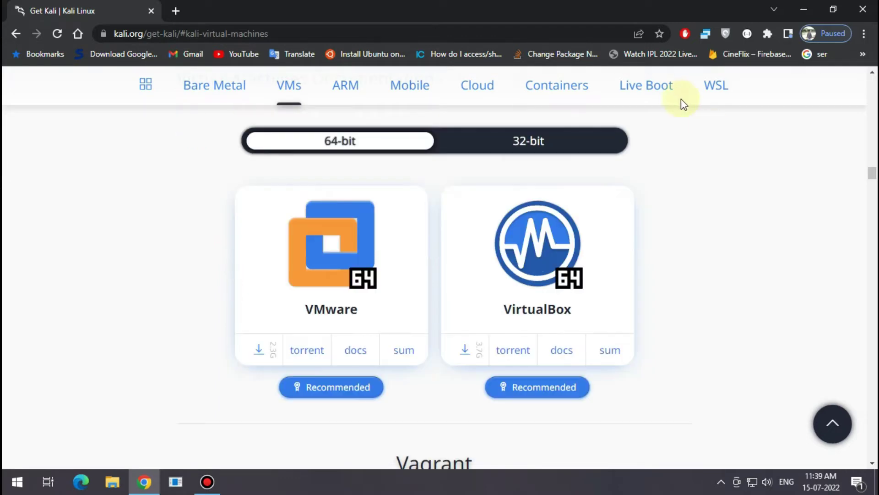
Search the web for "virtualbox download" and open the Oracle VM VirtualBox Downloads page.
left_click(594, 28)
type("virt")
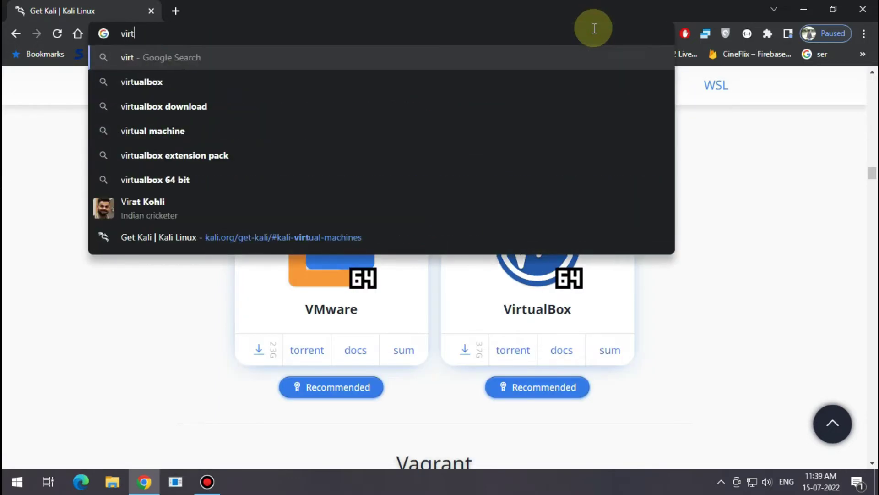
type("ualbox")
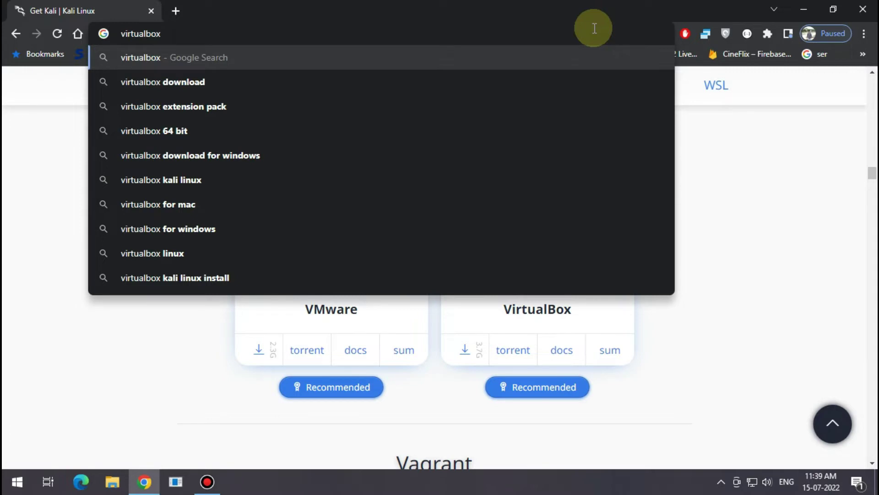
type("downloa")
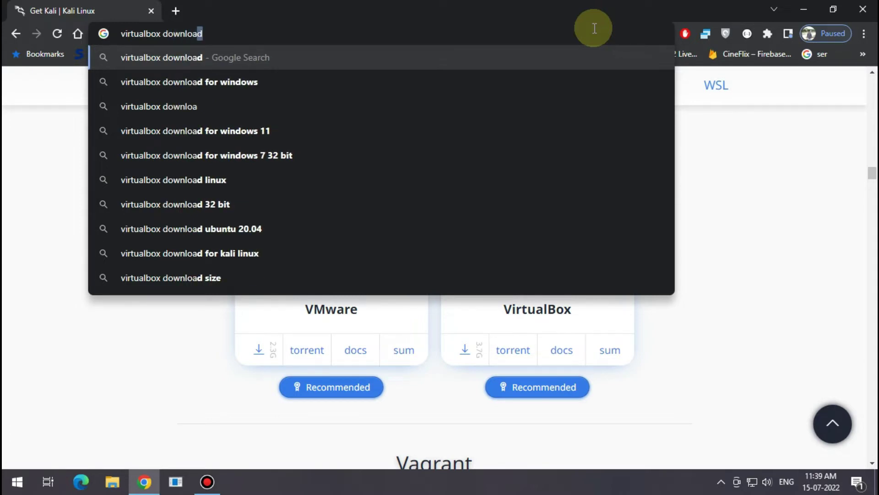
type("d ")
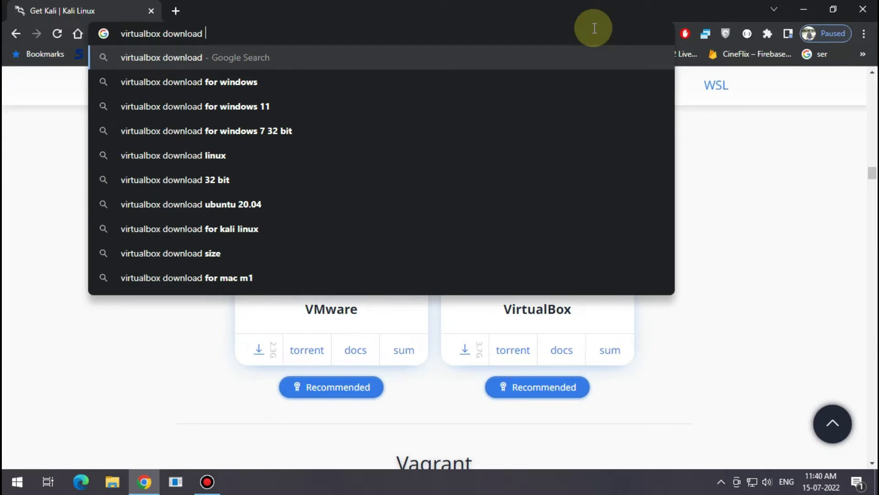
type("f")
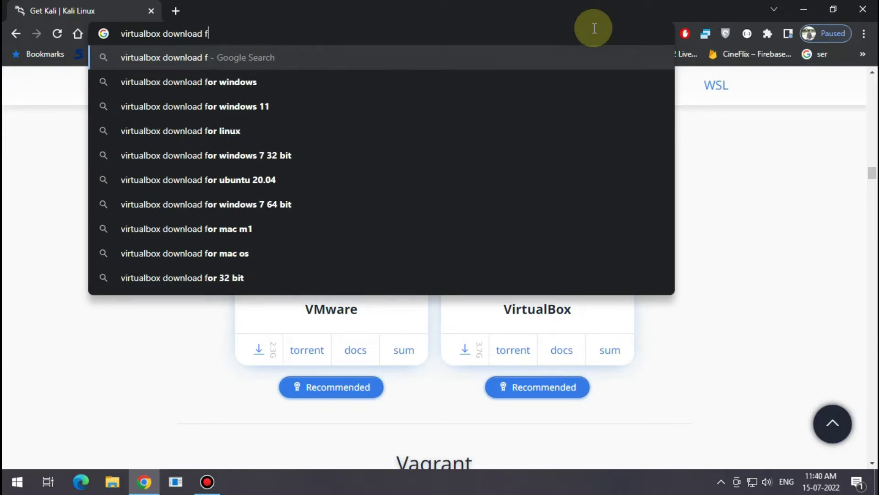
key("BackSpace")
key("Return")
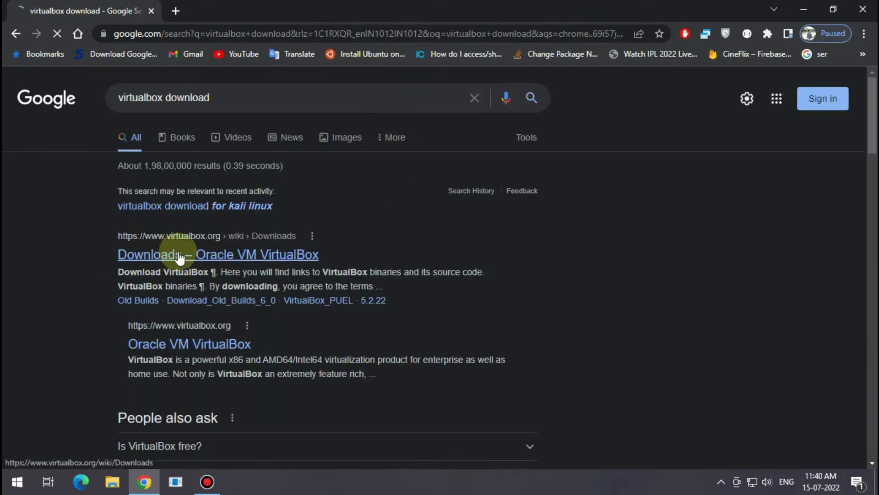
left_click(249, 259)
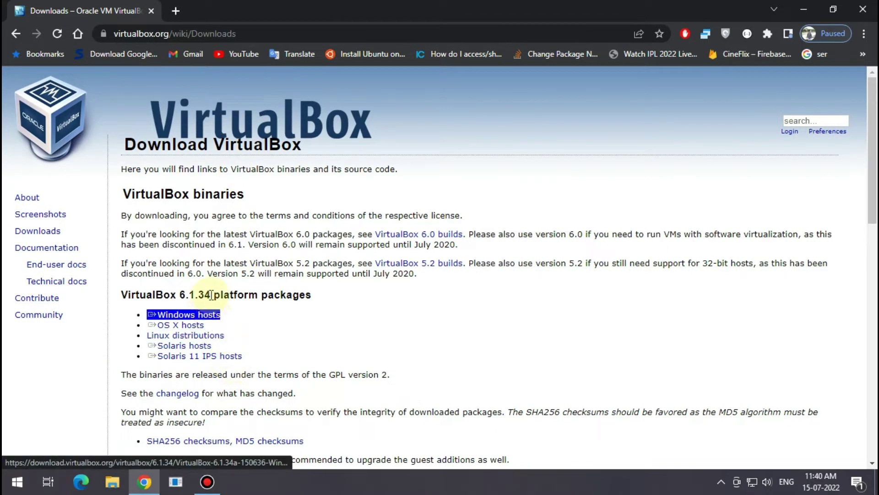
Examine the VirtualBox 6.1.34 platform packages offered for Windows, OS X, Linux and Solaris hosts.
left_click_drag(179, 295, 249, 288)
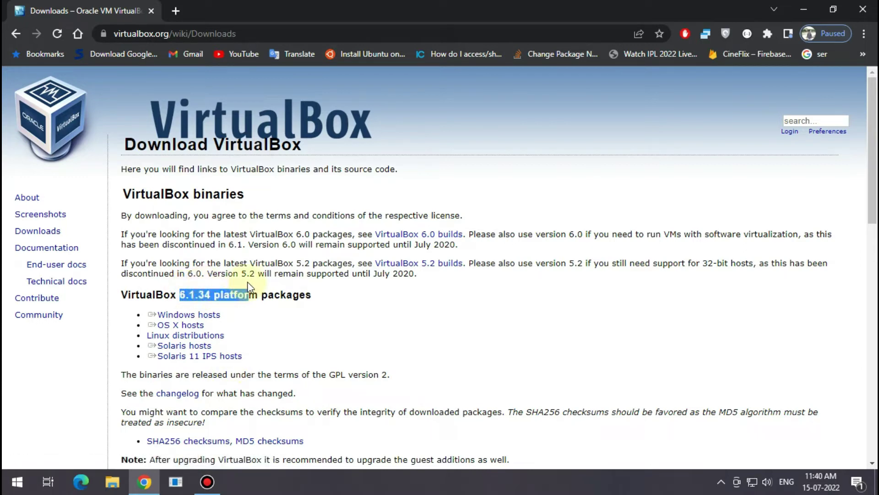
left_click(254, 307)
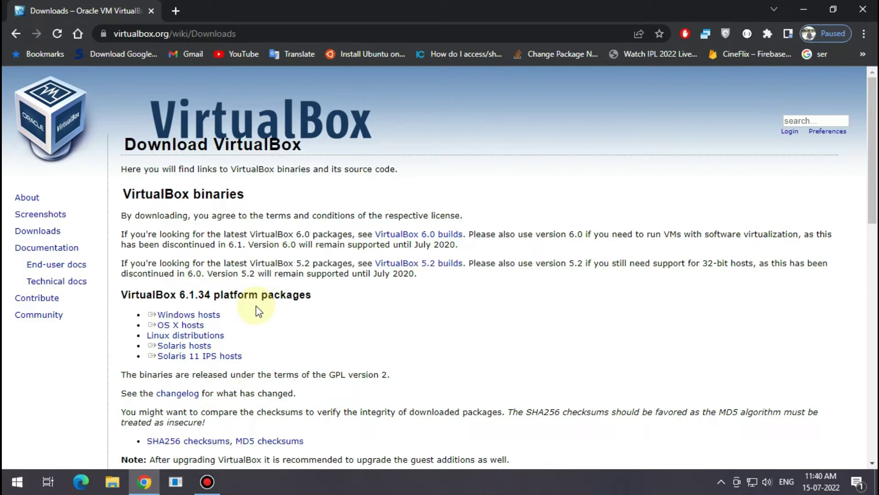
triple_click(174, 315)
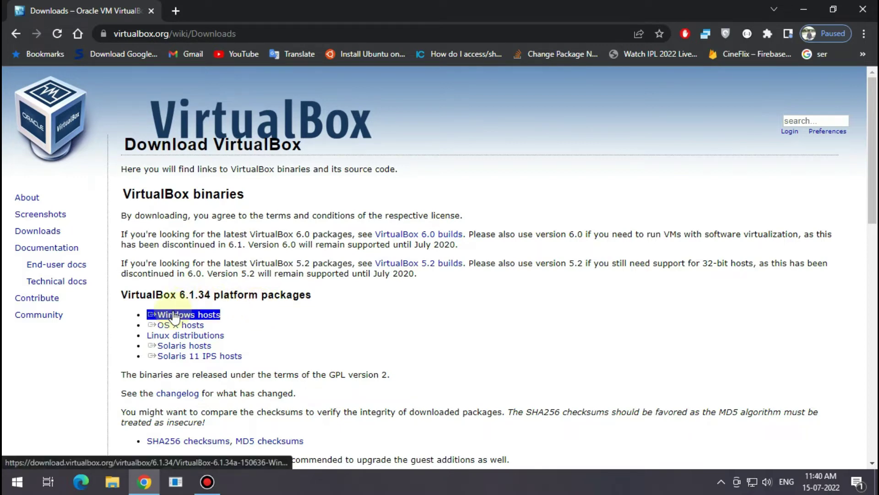
triple_click(187, 326)
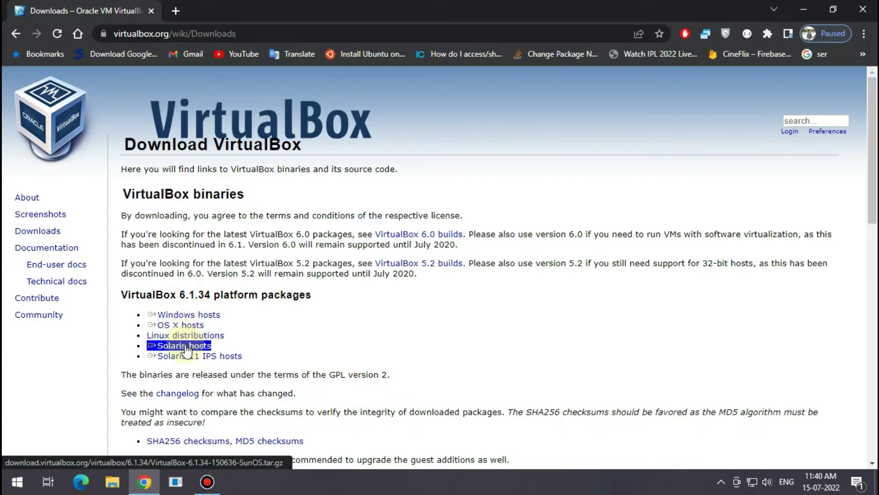
key("Tab")
key("Tab")
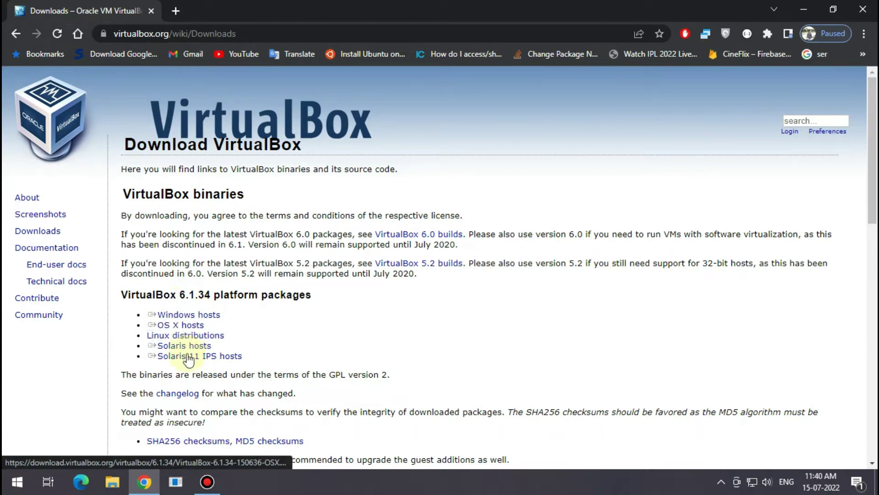
key("shift+Tab")
key("shift+Tab")
key("shift+Tab")
key("Tab")
key("Tab")
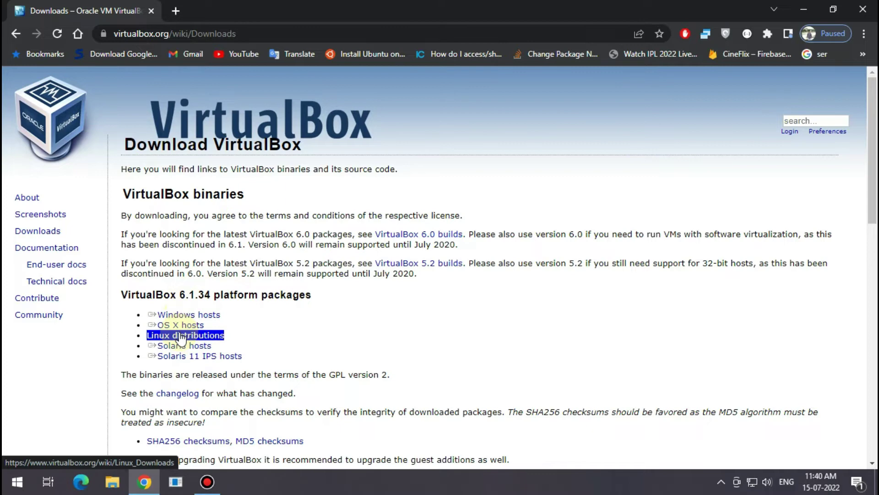
key("shift+Tab")
key("shift+Tab")
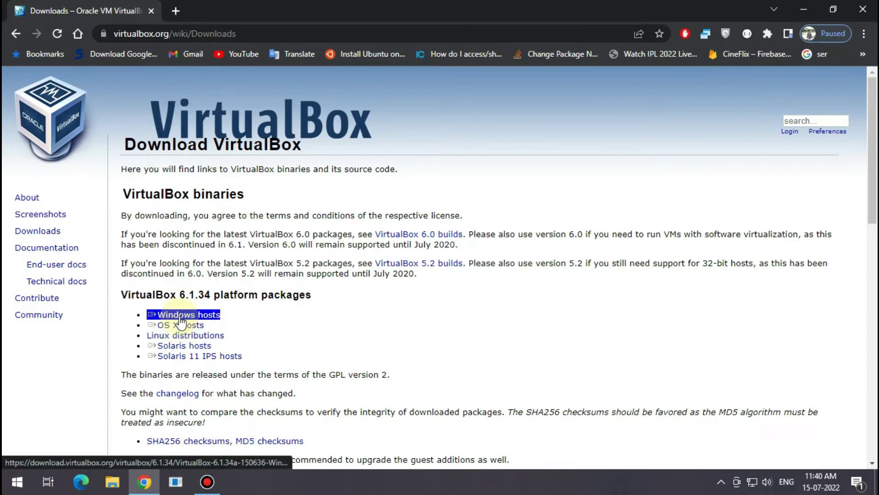
Start the download of the VirtualBox 6.1.34 package for Windows hosts and cancel saving it.
left_click(180, 315)
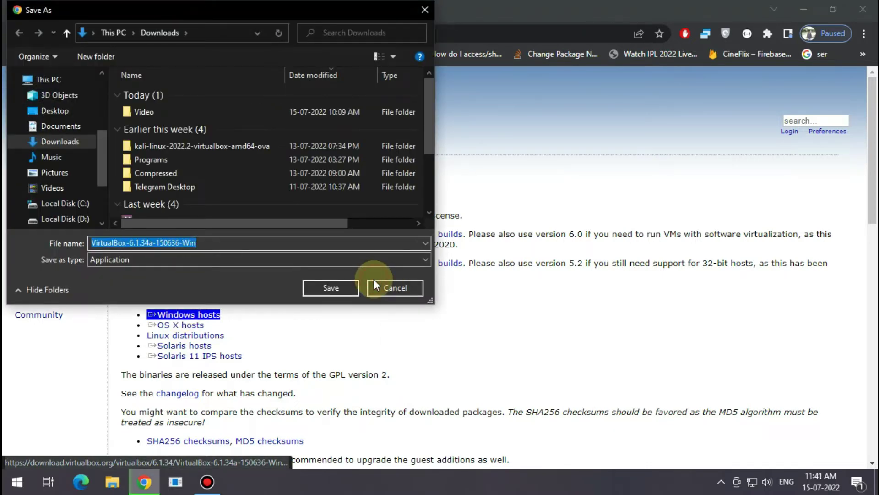
left_click(375, 282)
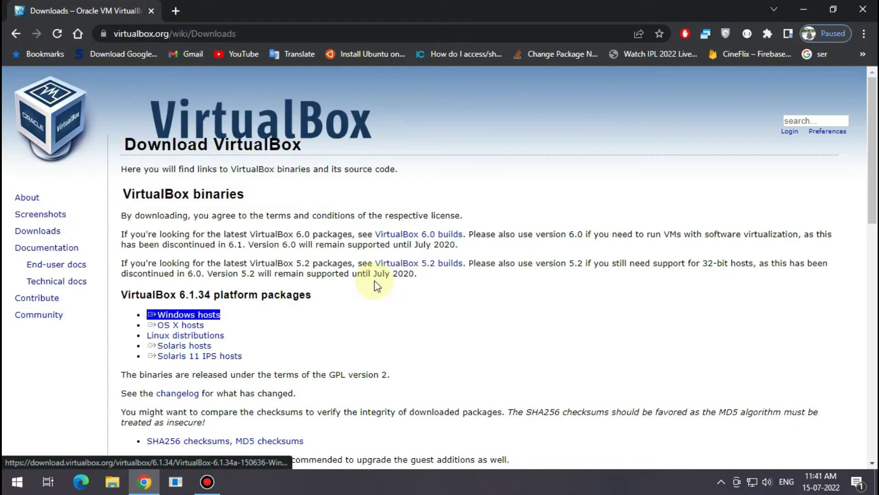
left_click(376, 287)
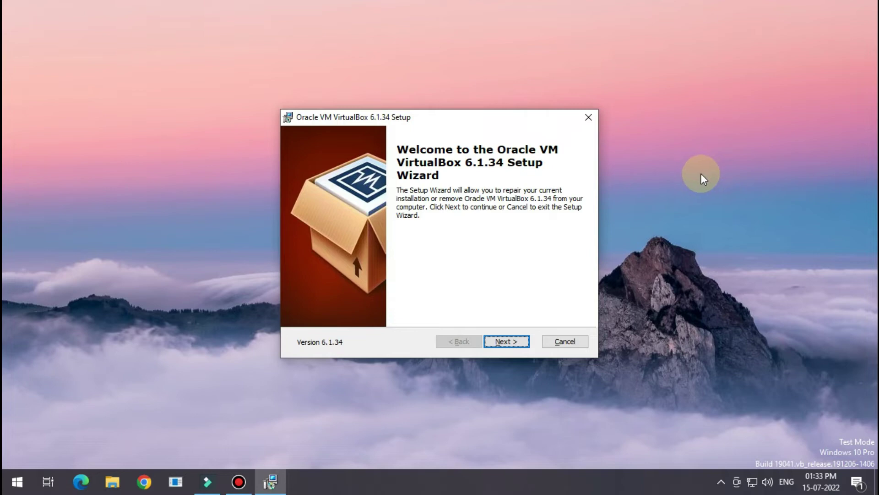
Try to repair the Oracle VM VirtualBox 6.1.34 installation with the setup wizard and close the installer.
left_click(525, 339)
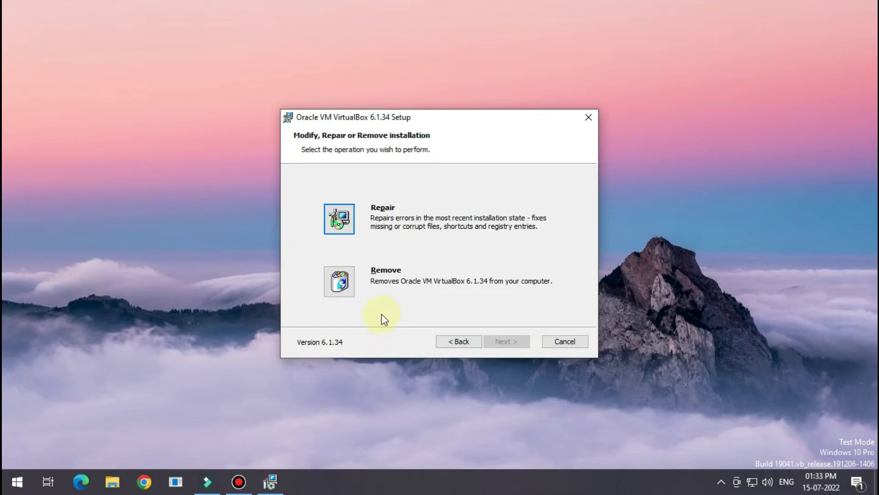
left_click(344, 231)
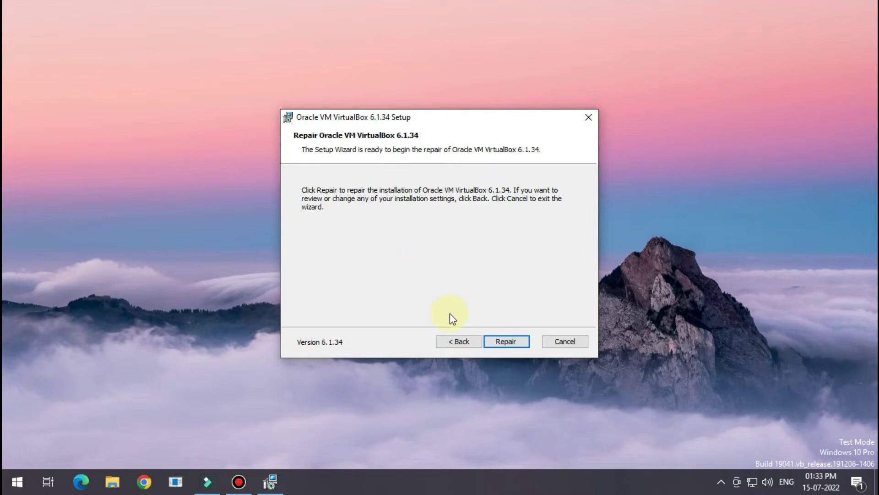
left_click(489, 341)
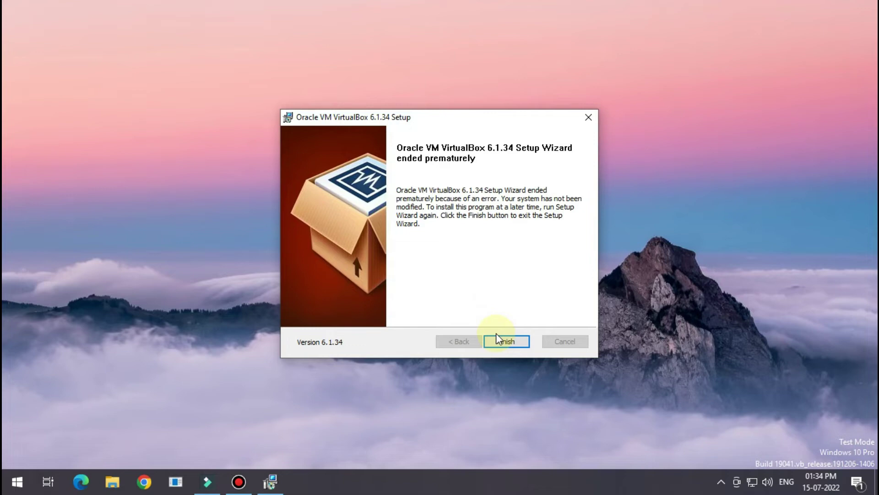
left_click(496, 338)
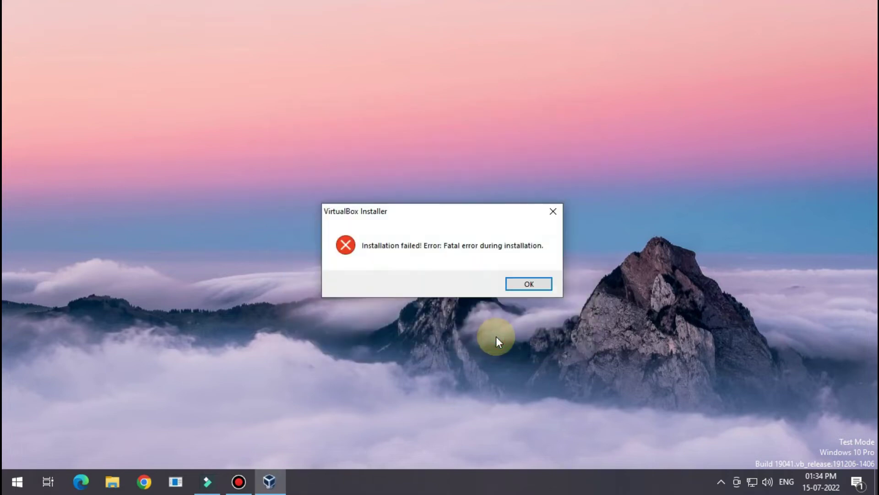
left_click(526, 282)
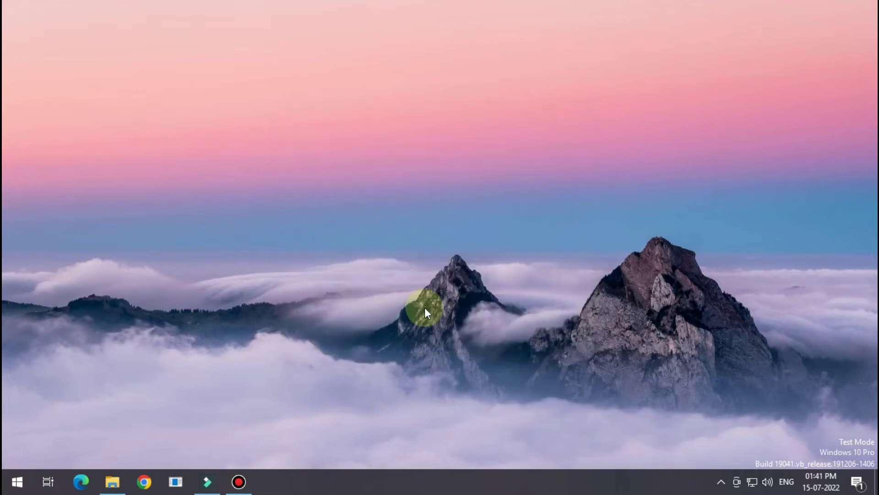
Find Oracle VM VirtualBox among the installed Windows applications and launch it.
key("super")
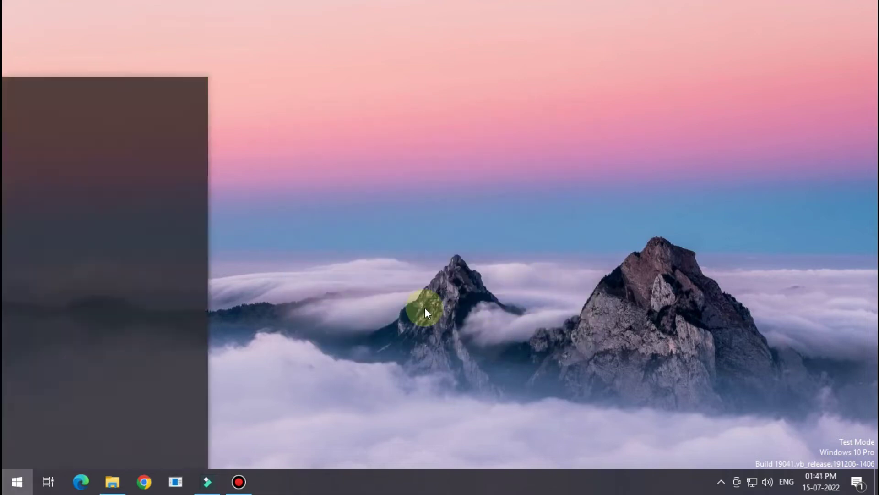
type("virtualb")
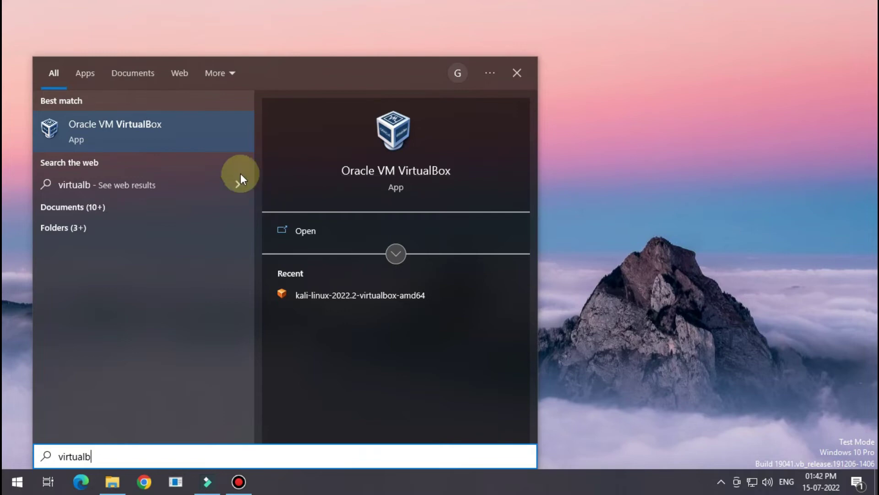
left_click(196, 126)
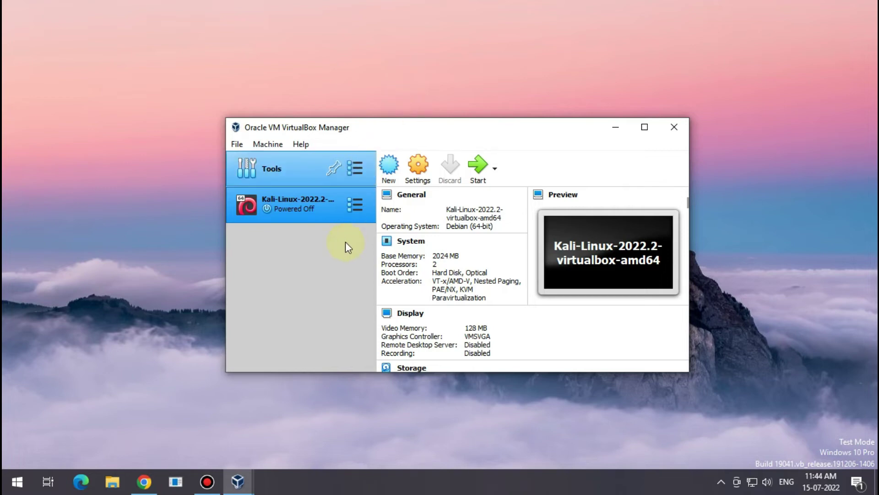
Start importing a virtual appliance and choose kali-linux-2022.2-virtualbox-amd64.ova from the kali-linux-2022.2-virtualbox-amd64-ova folder in Downloads.
left_click(334, 156)
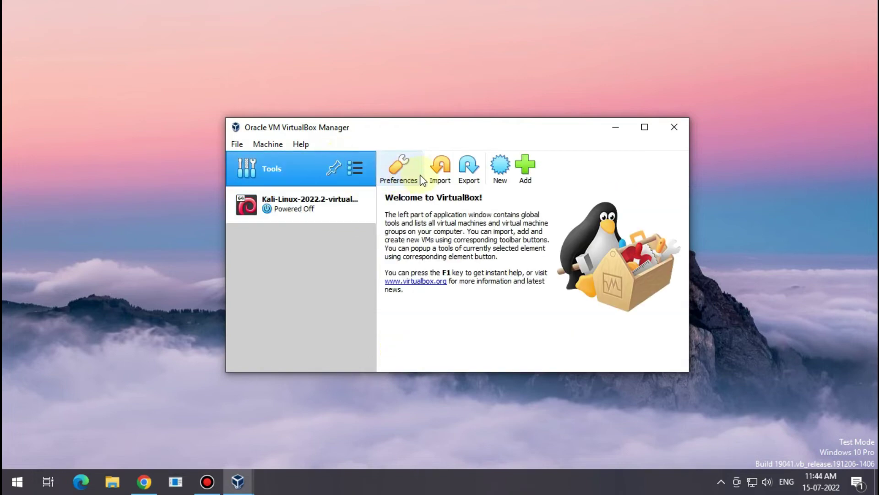
left_click(441, 173)
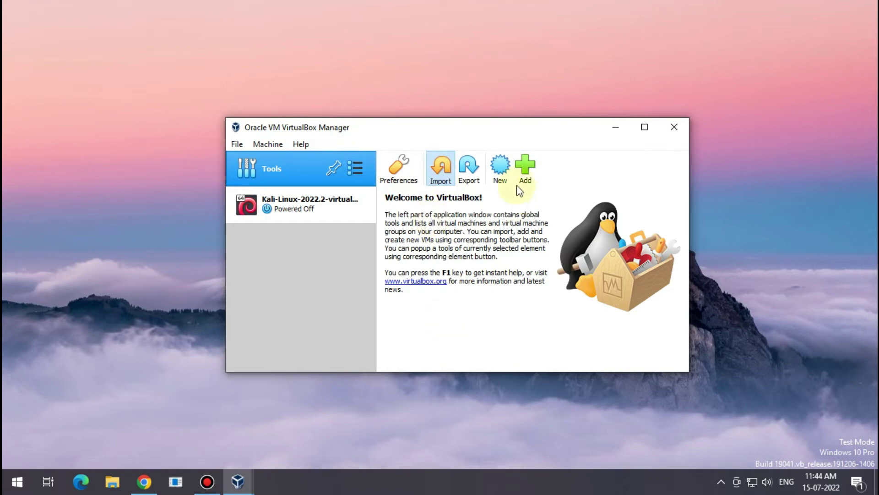
left_click(502, 161)
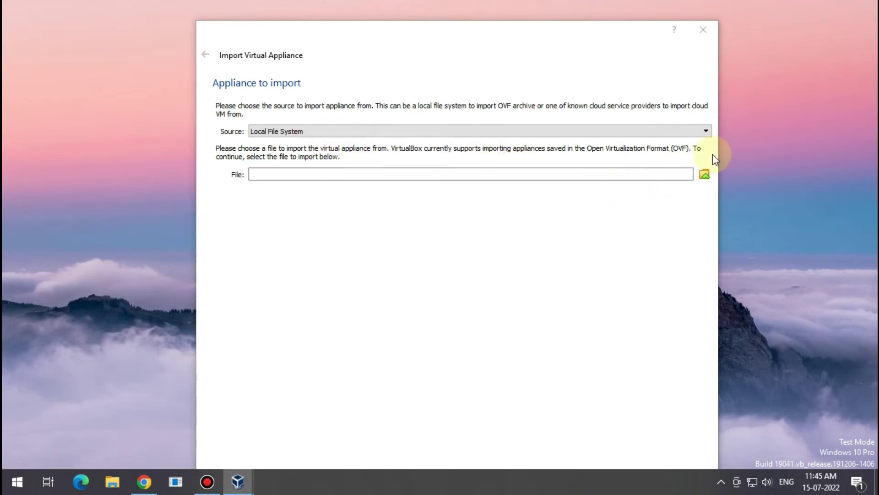
left_click(704, 176)
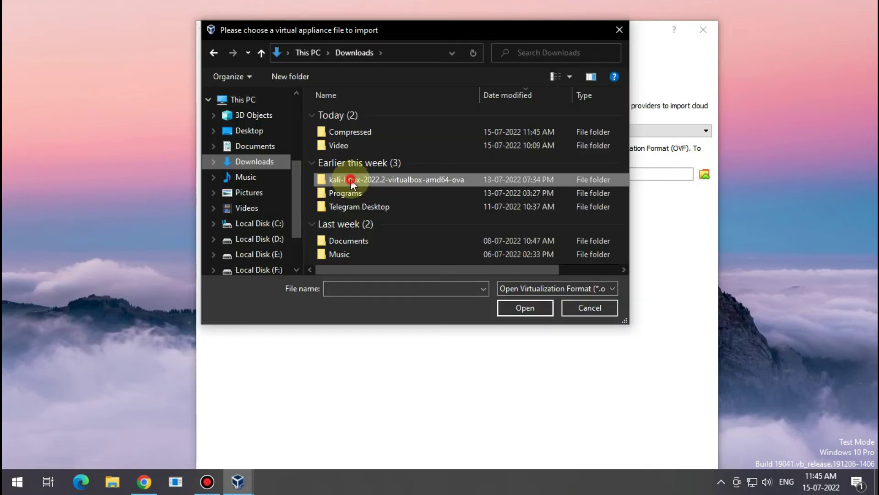
double_click(354, 179)
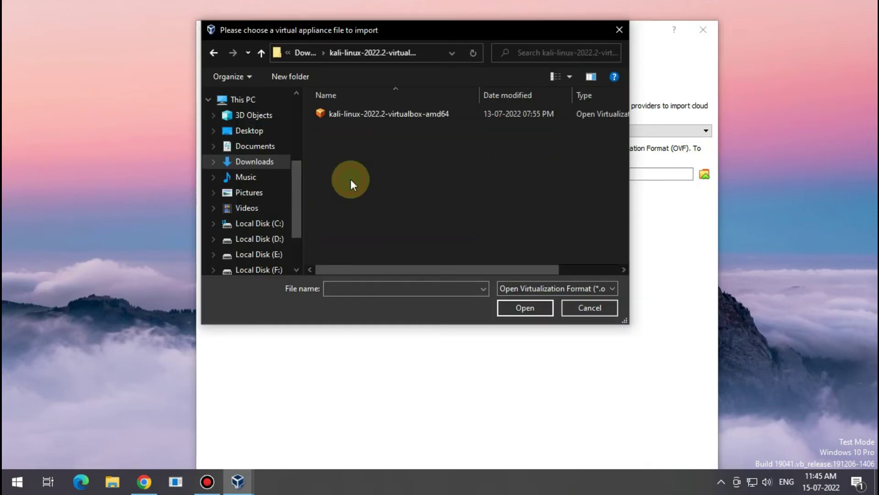
left_click(341, 114)
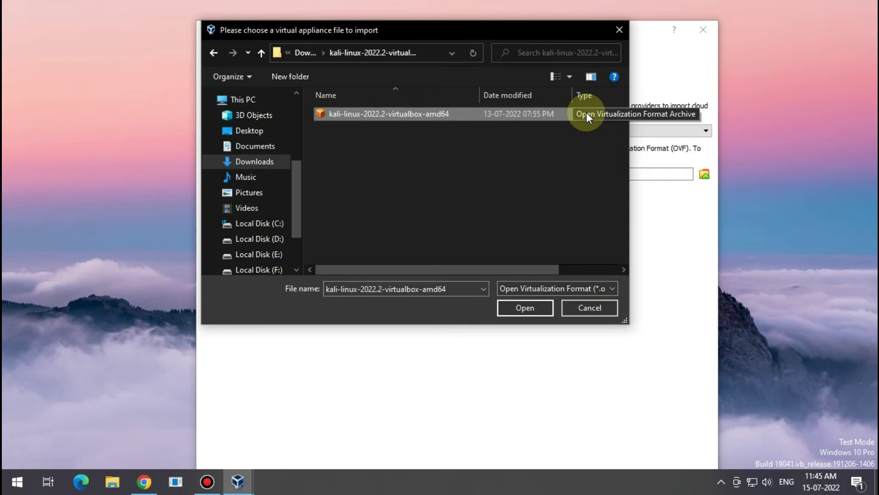
left_click(547, 301)
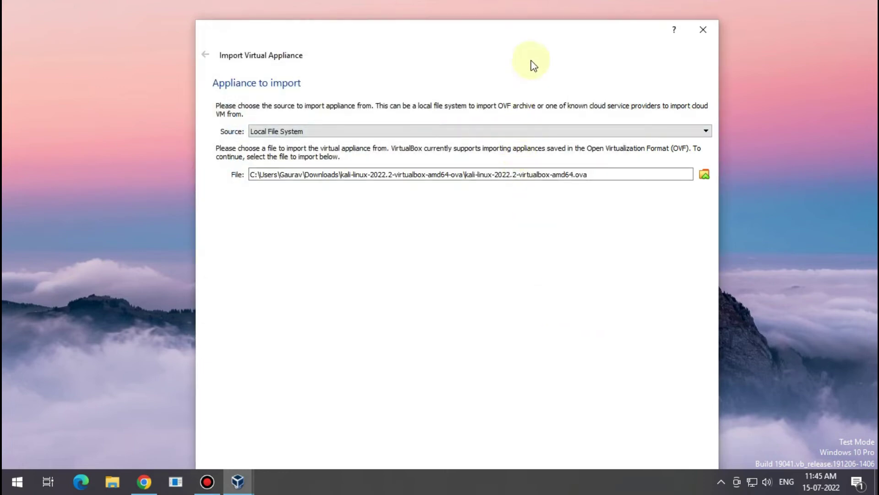
Import the Kali Linux appliance with its suggested settings and agree to the software license agreement.
left_click(527, 32)
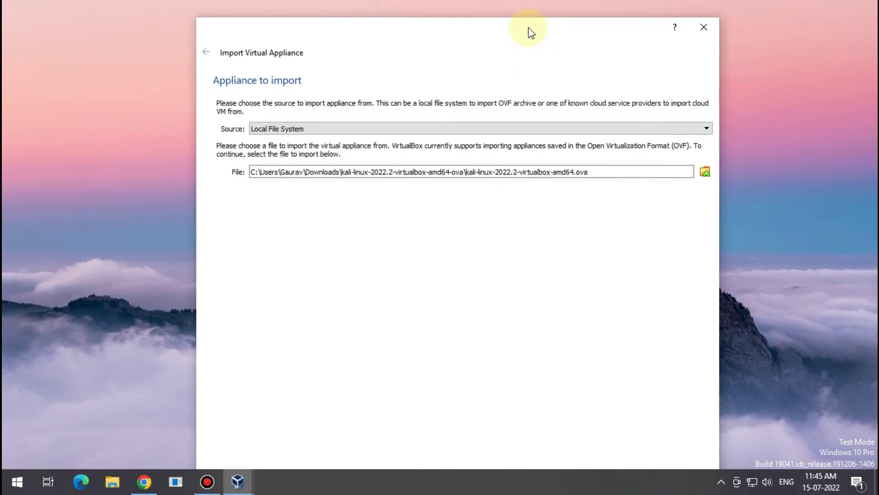
left_click_drag(527, 31, 526, 1)
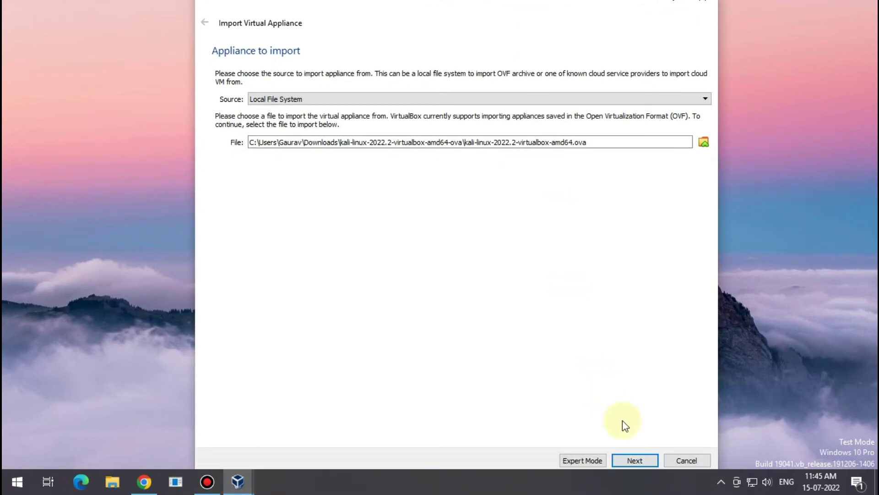
left_click(628, 465)
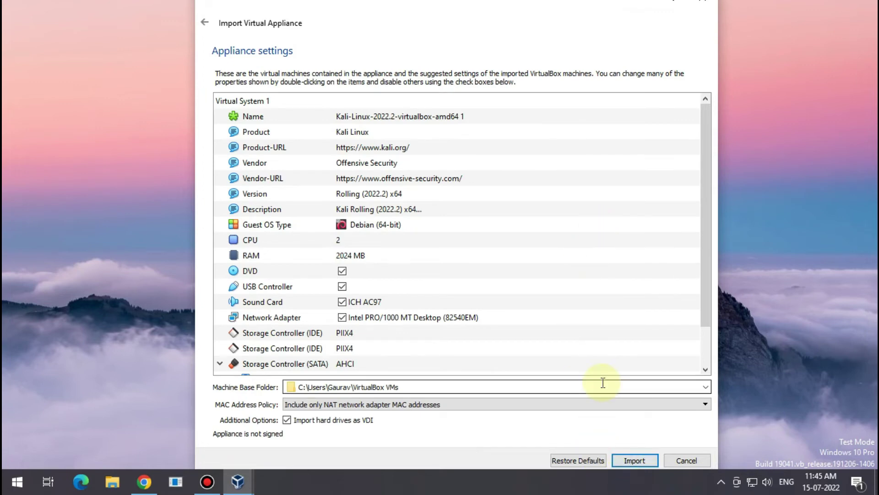
left_click(644, 462)
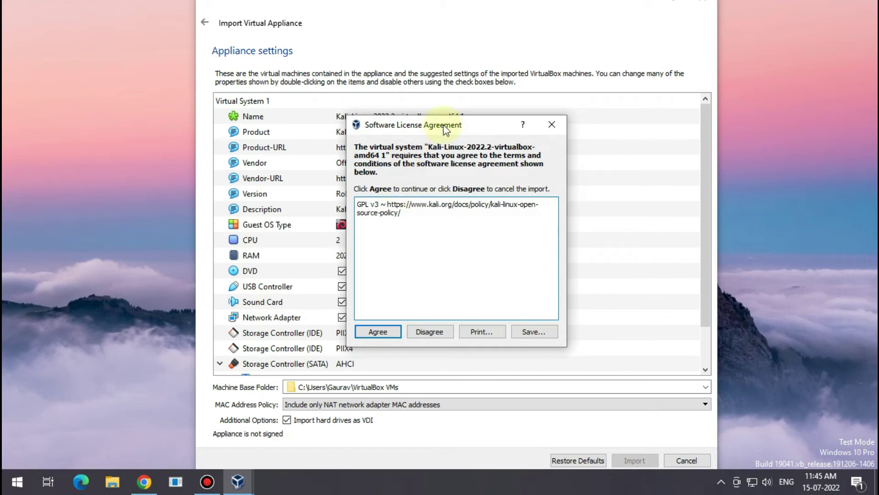
left_click(388, 329)
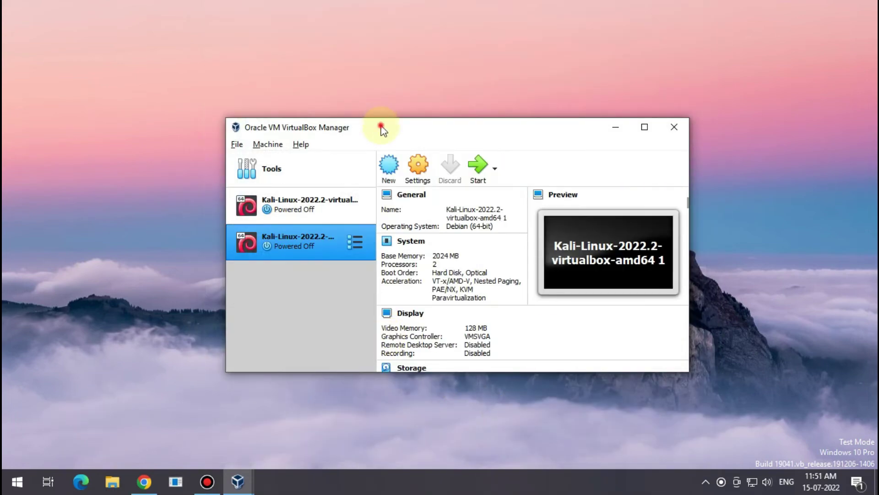
Start the Kali-Linux-2022.2-virtualbox-amd64 1 virtual machine, dismiss the keyboard capture notice, and boot the Kali GNU/Linux entry.
double_click(382, 123)
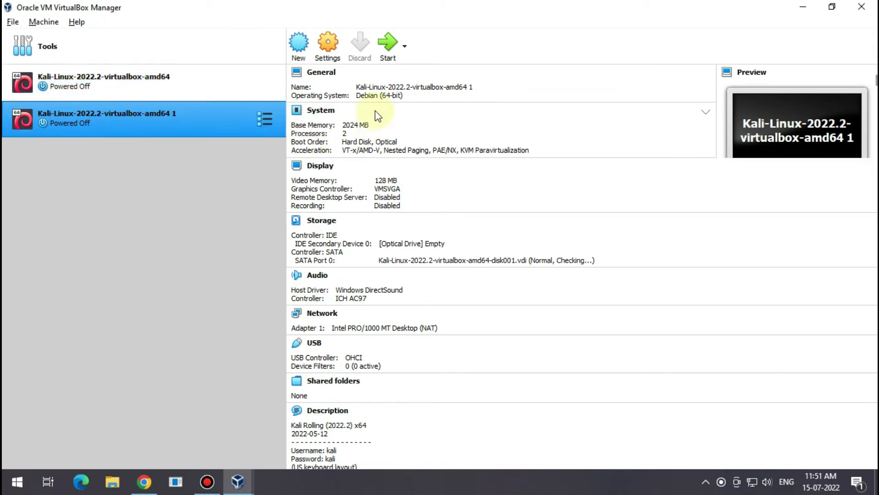
left_click(386, 44)
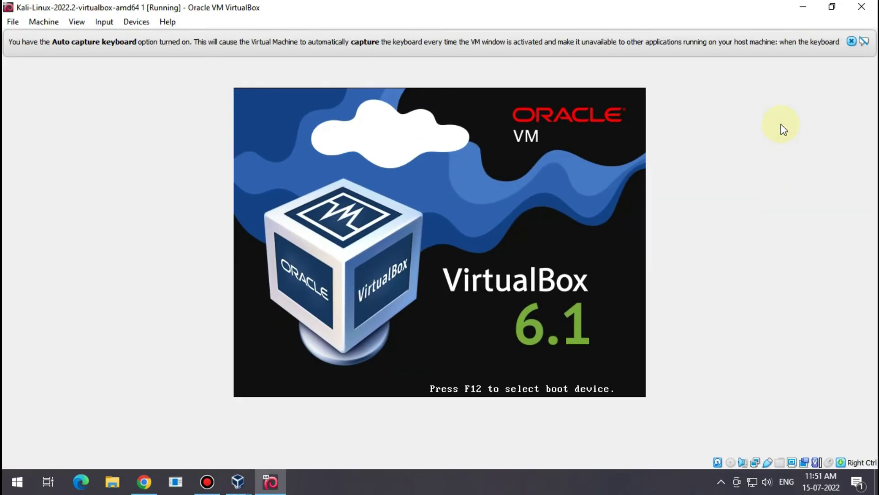
left_click(851, 42)
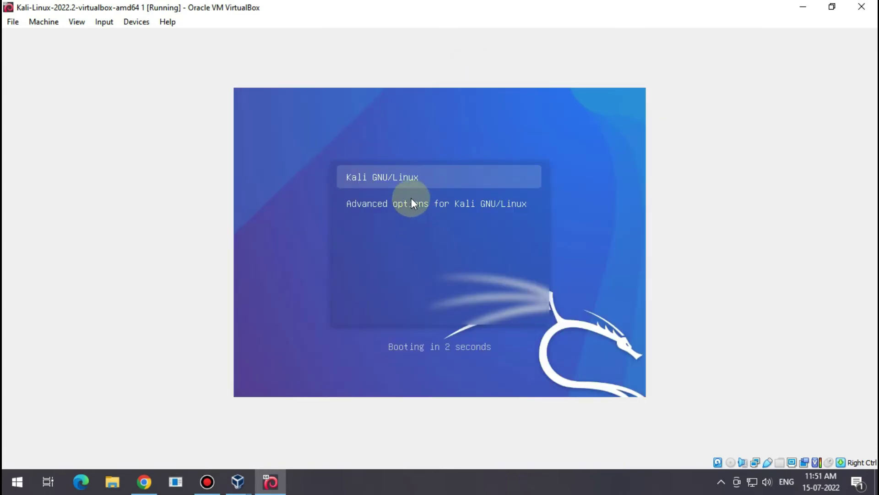
key("Down")
key("Up")
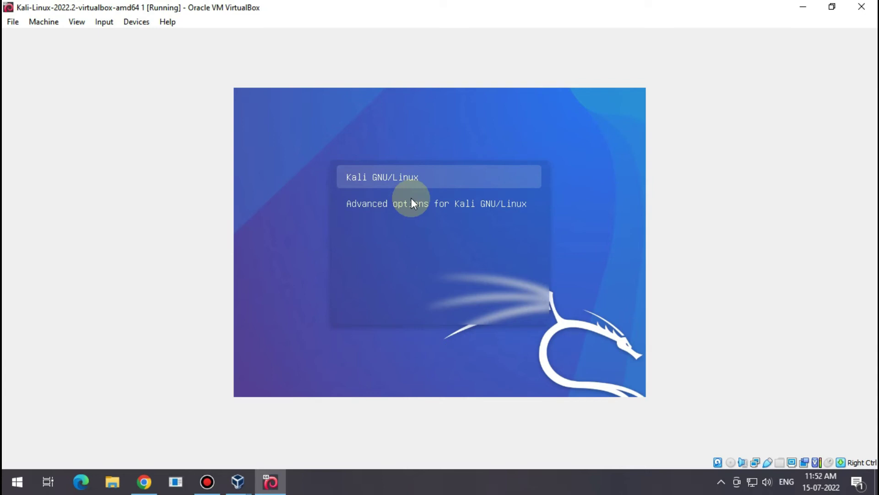
key("Return")
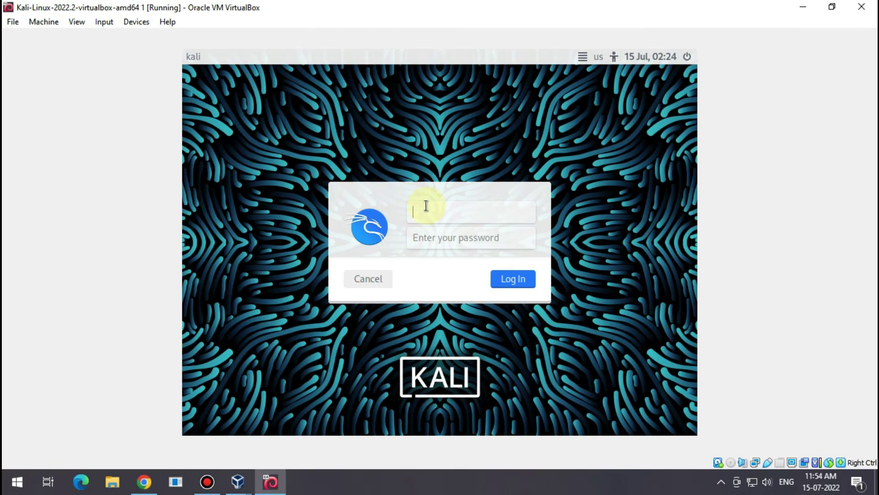
Log in to Kali Linux with the default account's username and password.
type("kali")
key("Tab")
type("ka")
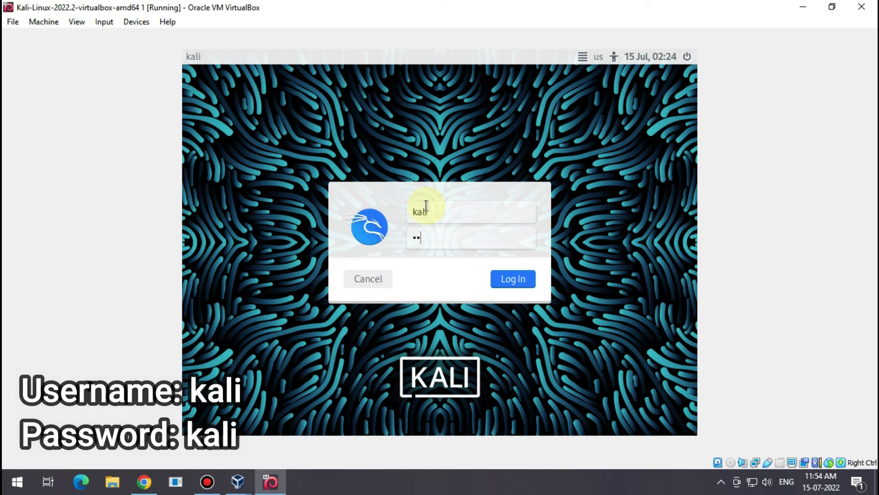
type("li")
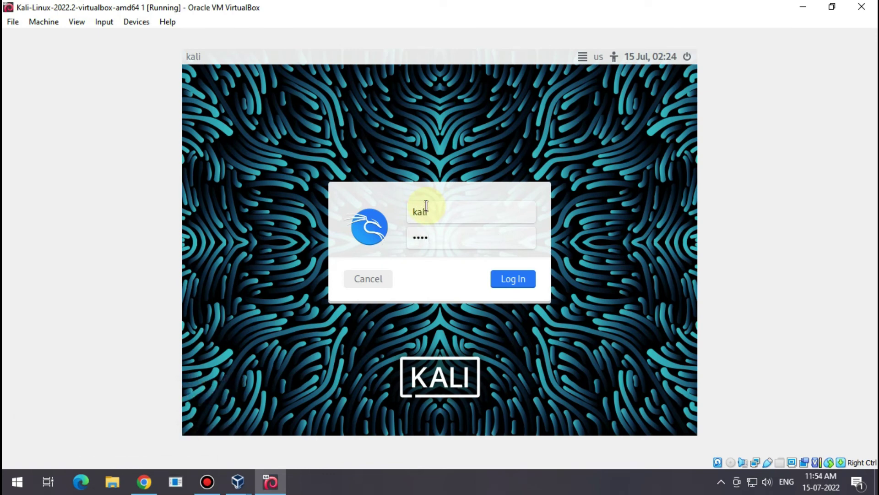
key("Return")
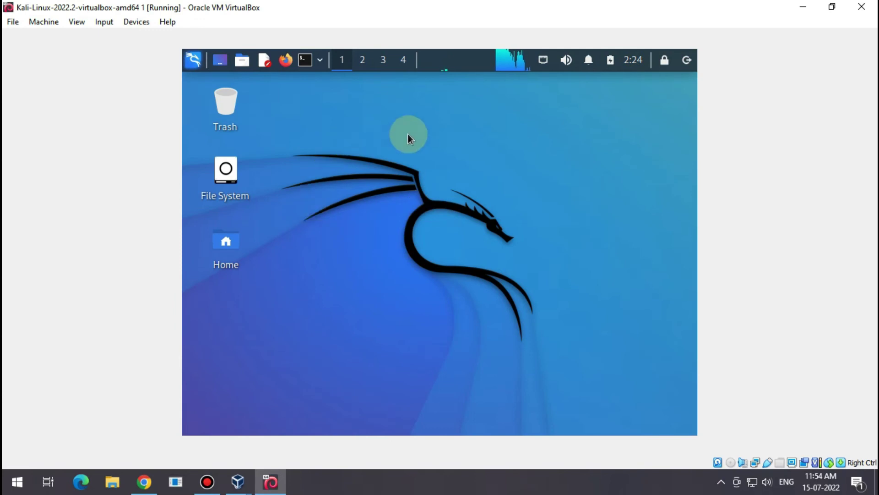
Examine the Kali tool categories in the applications list, including Password Attacks, Database Assessment, Forensics, Sniffing & Spoofing and Reverse Engineering.
left_click(185, 58)
left_click(268, 289)
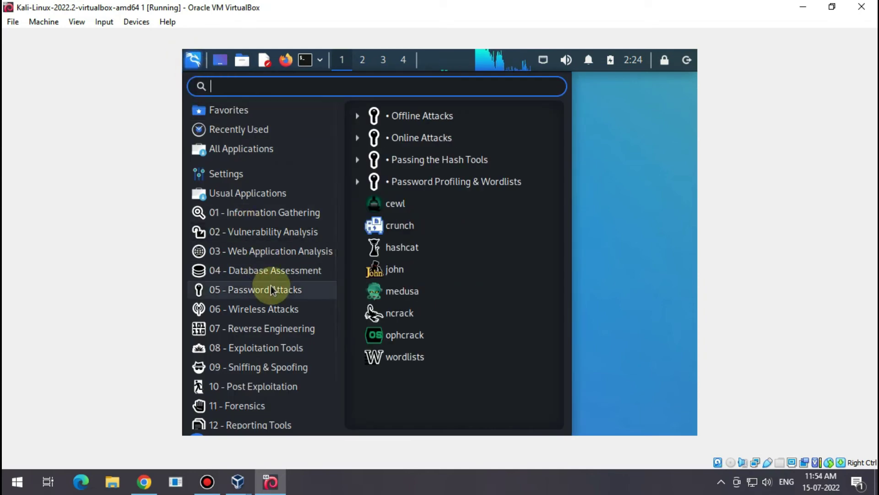
mouse_move(270, 279)
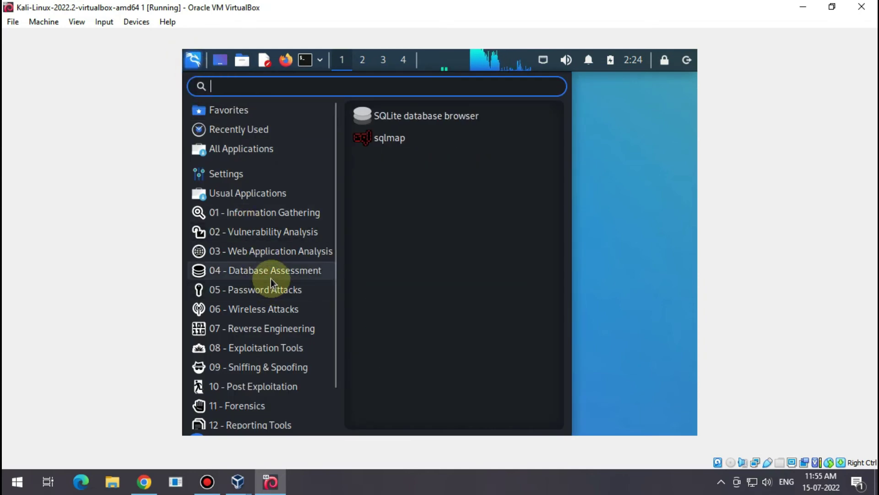
scroll(302, 321, "down", 2)
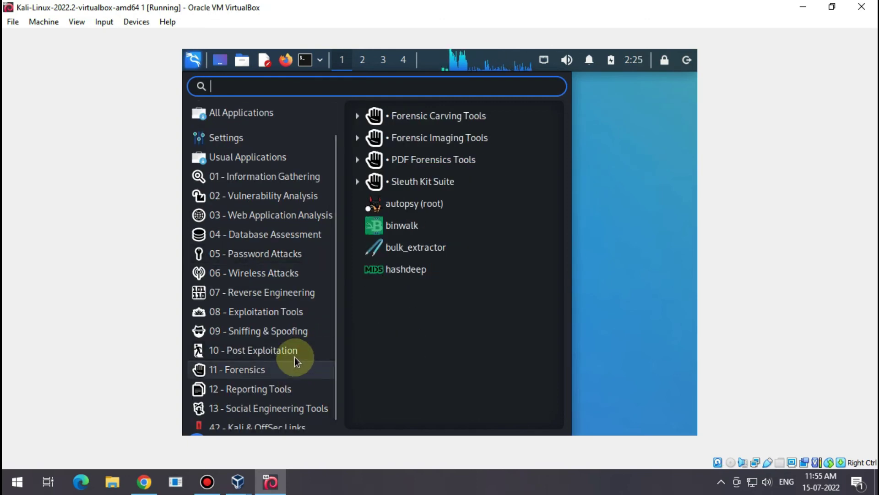
mouse_move(298, 345)
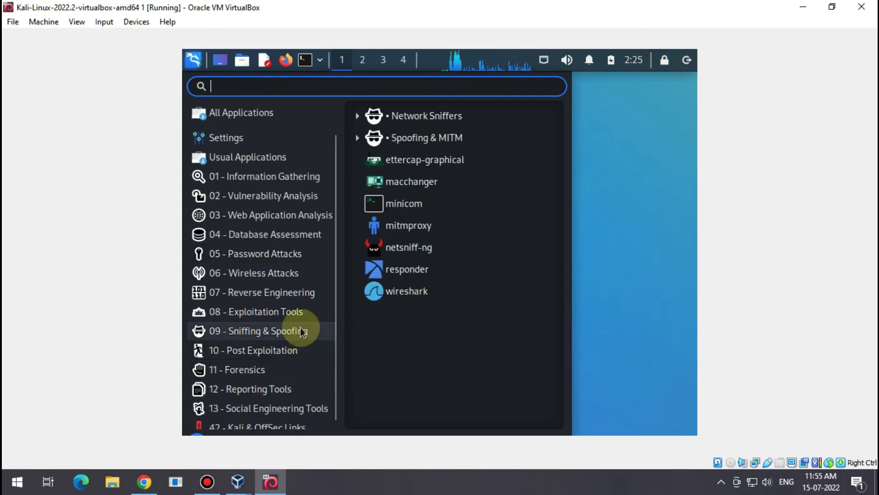
mouse_move(306, 297)
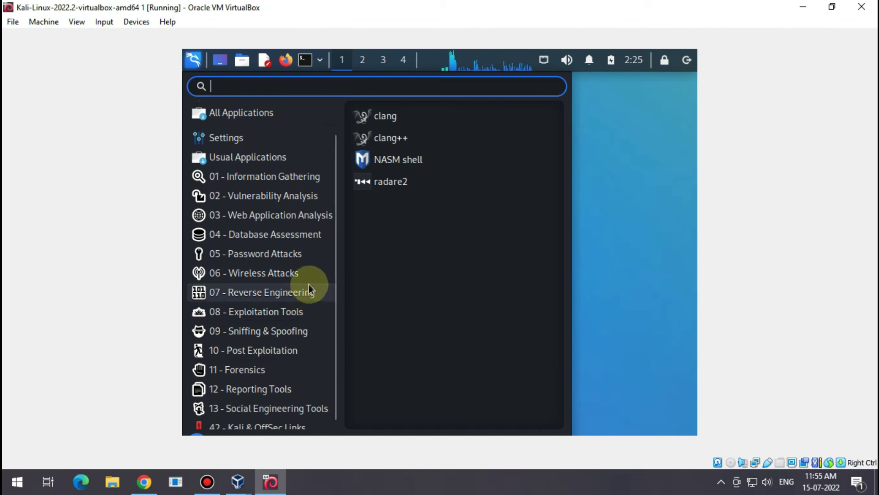